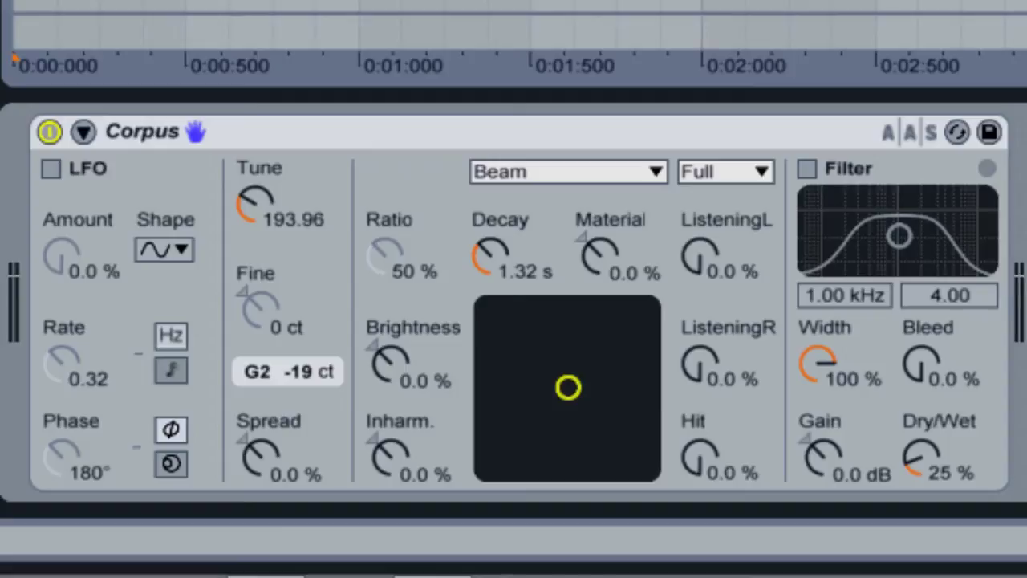
# Change the Corpus resonator type from Beam to Plate, then reopen the resonator type list
pyautogui.click(646, 173)
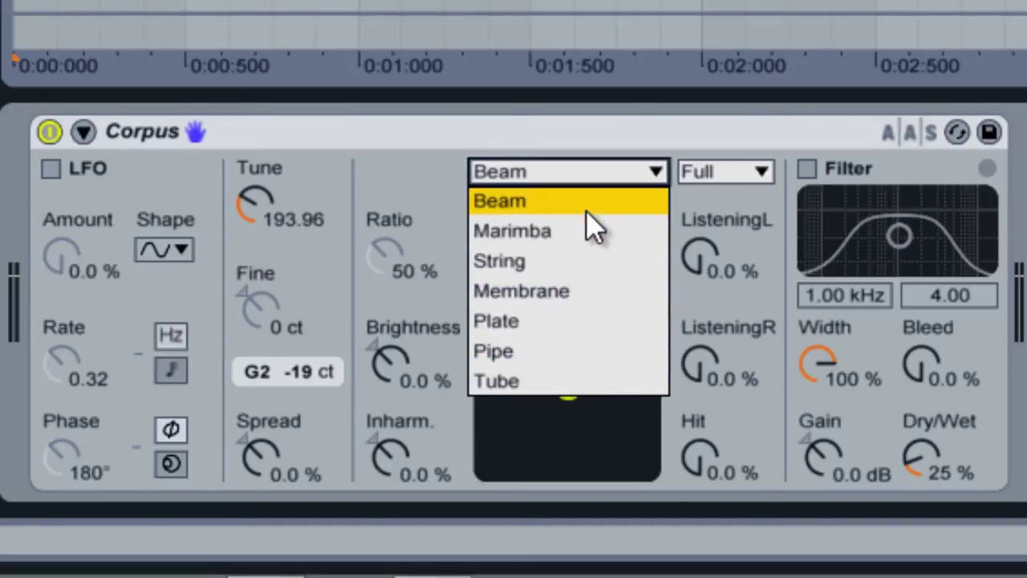
pyautogui.click(558, 323)
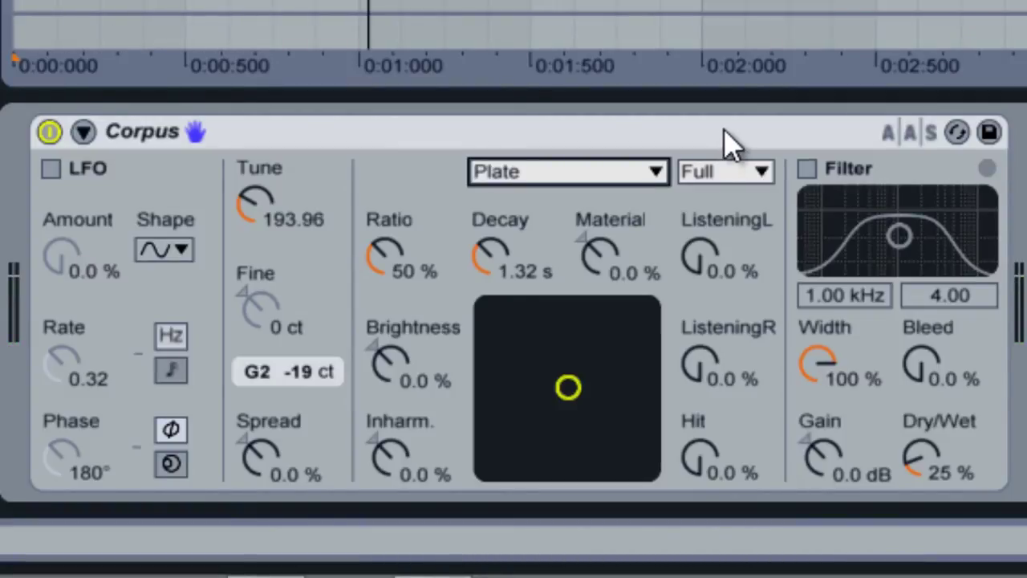
pyautogui.click(642, 178)
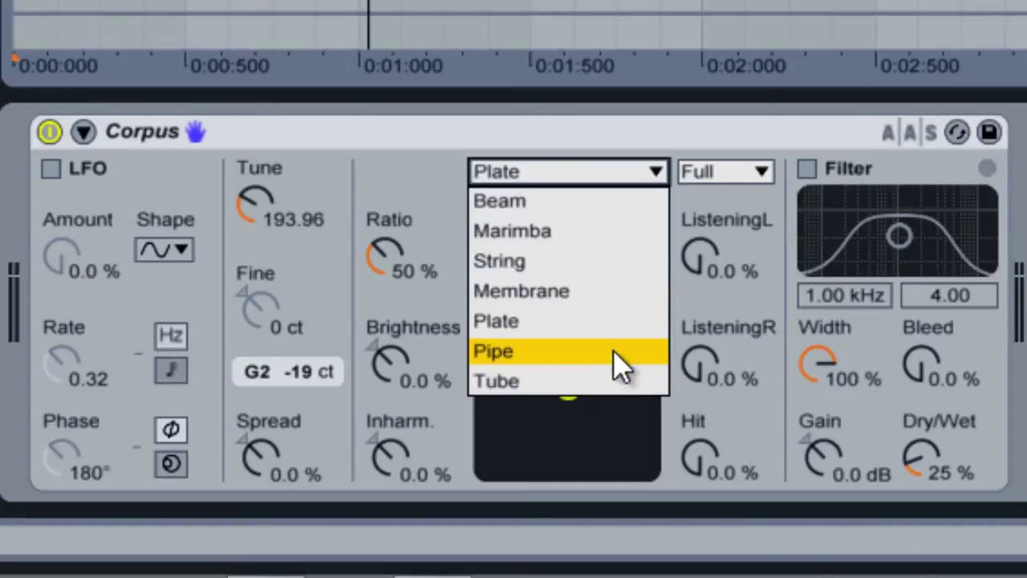
pyautogui.click(660, 173)
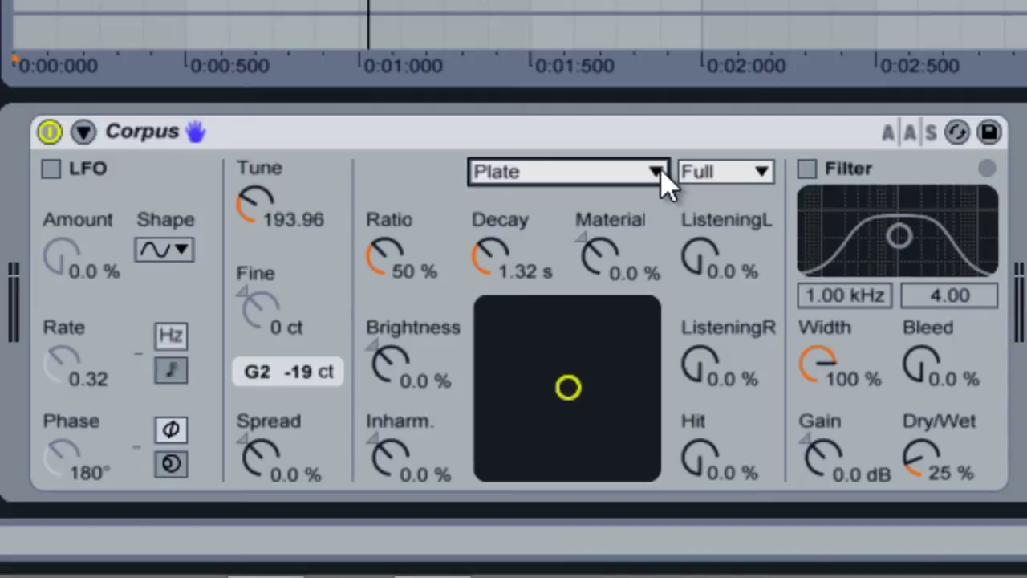
pyautogui.click(657, 174)
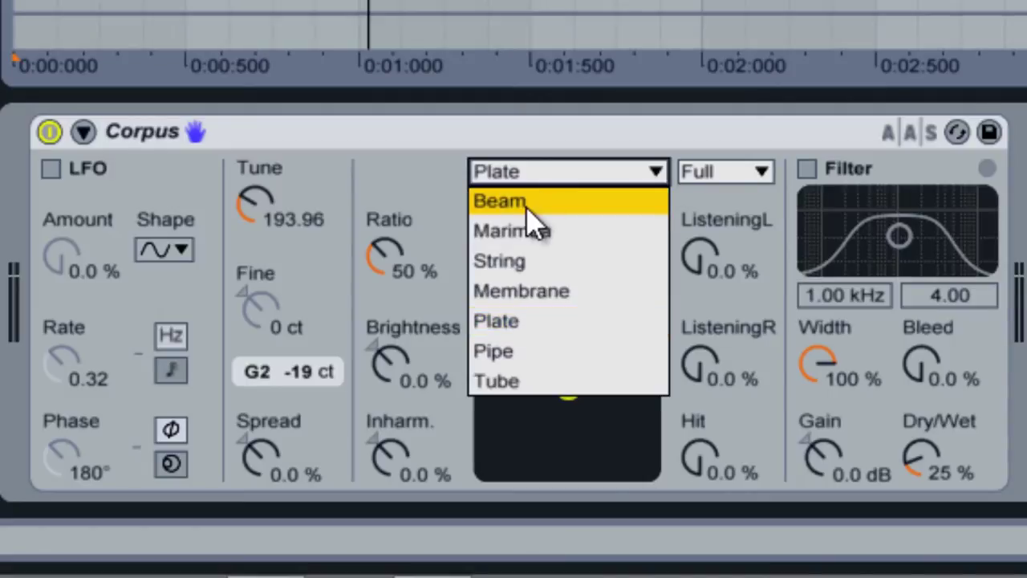
# Return the resonator to Beam and sweep Material up to about 33 % and back down to 0.0 %
pyautogui.click(530, 203)
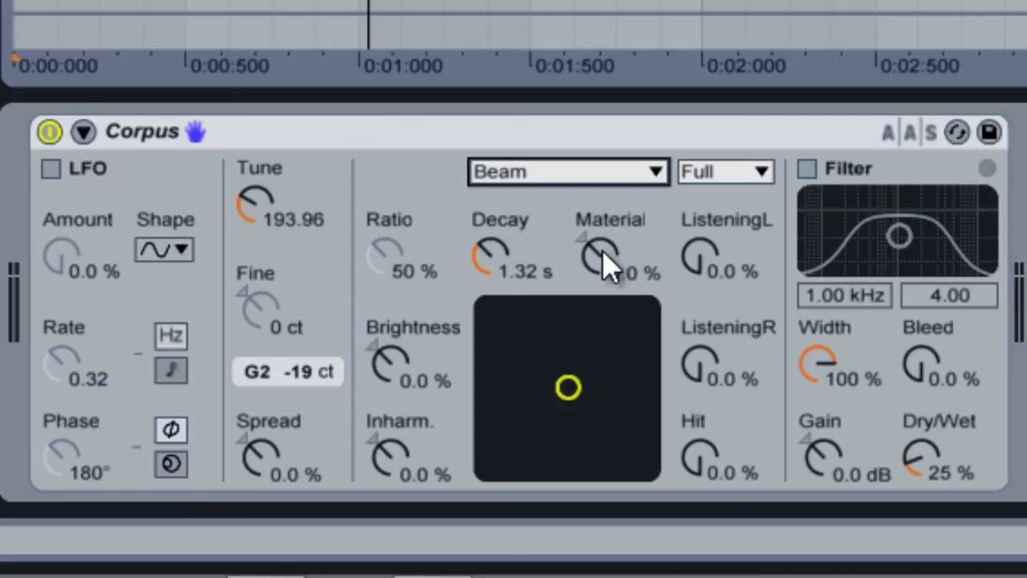
pyautogui.moveTo(603, 261)
pyautogui.mouseDown()
pyautogui.moveTo(603, 104)
pyautogui.moveTo(610, 265)
pyautogui.mouseUp()
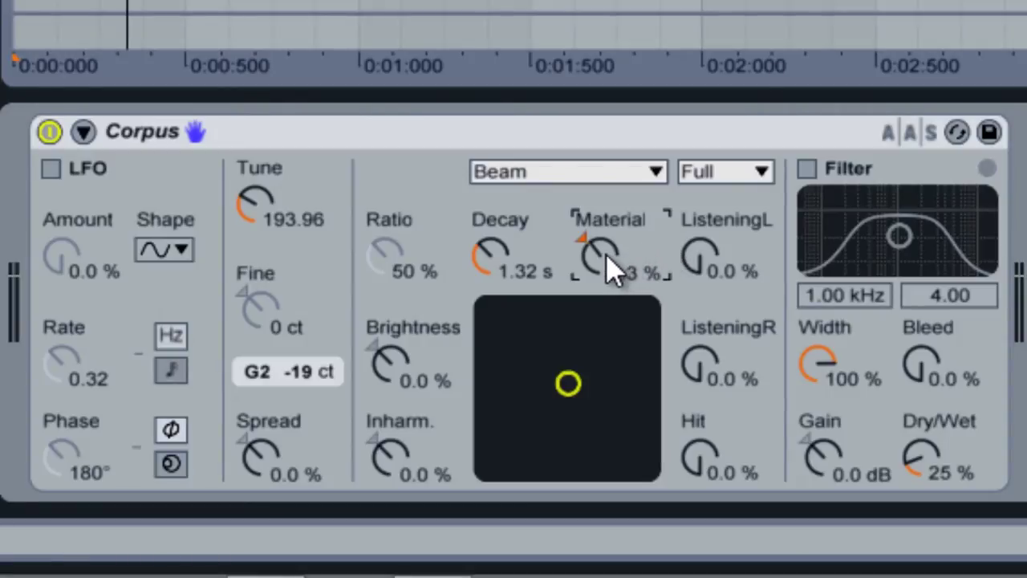
pyautogui.moveTo(606, 253)
pyautogui.mouseDown()
pyautogui.moveTo(606, 335)
pyautogui.moveTo(607, 260)
pyautogui.mouseUp()
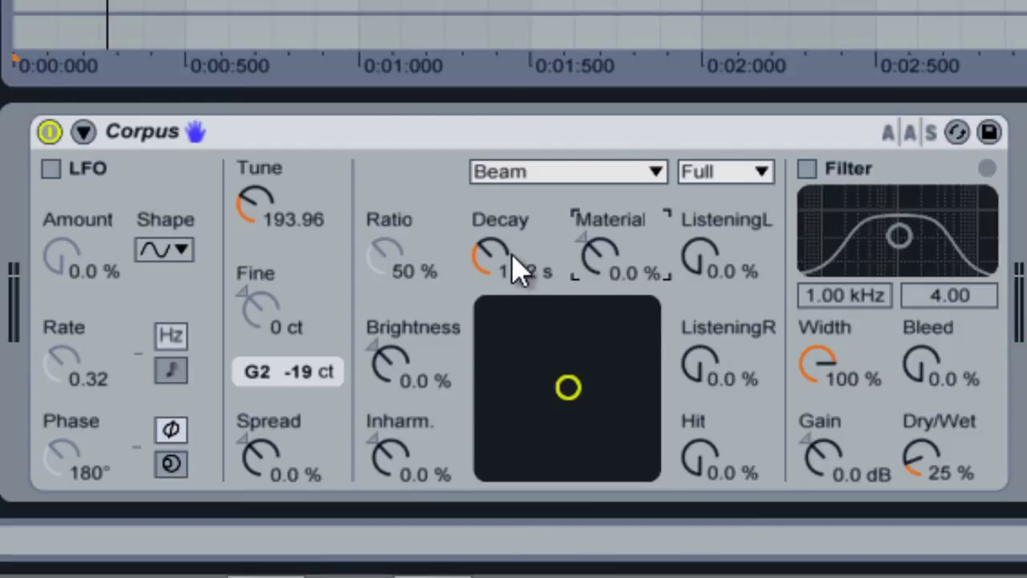
# Try the Decay, Brightness and Inharm. knobs, leaving Decay at 1.39 s and Inharm. at -68 %
pyautogui.moveTo(509, 259)
pyautogui.mouseDown()
pyautogui.moveTo(509, 239)
pyautogui.moveTo(509, 277)
pyautogui.moveTo(502, 259)
pyautogui.mouseUp()
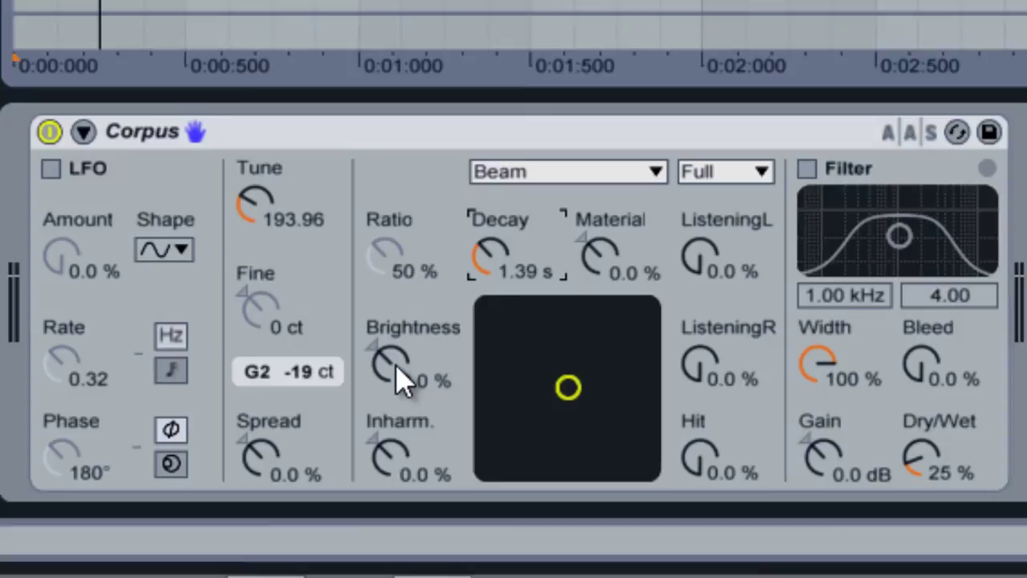
pyautogui.moveTo(402, 382)
pyautogui.mouseDown()
pyautogui.moveTo(402, 265)
pyautogui.moveTo(402, 471)
pyautogui.moveTo(401, 366)
pyautogui.moveTo(405, 381)
pyautogui.mouseUp()
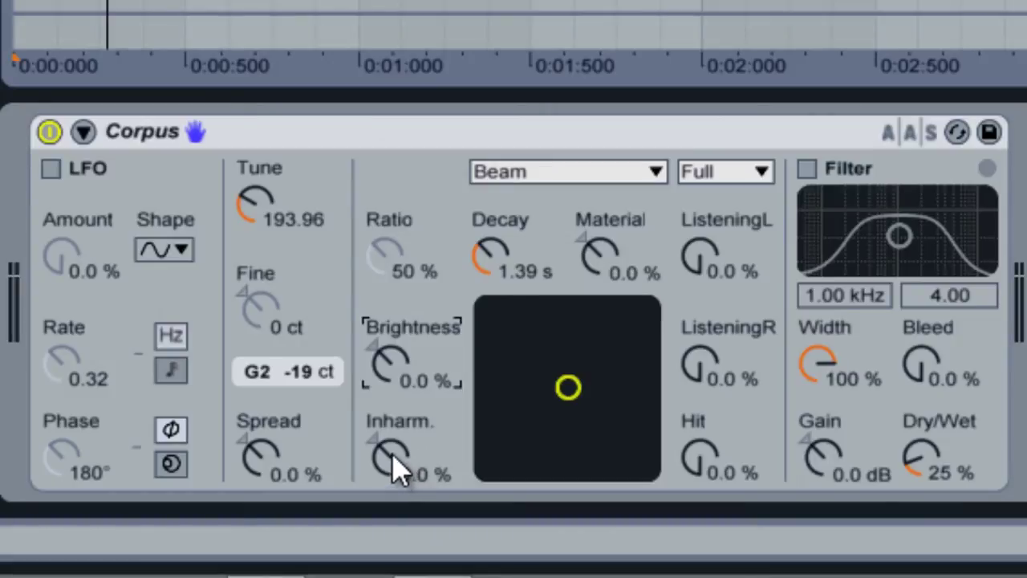
pyautogui.moveTo(399, 470); pyautogui.dragTo(395, 545)
# Reset Inharm. to 0.0 %, raise ListeningL to 100 %, and try the Hit knob
pyautogui.press('Delete')
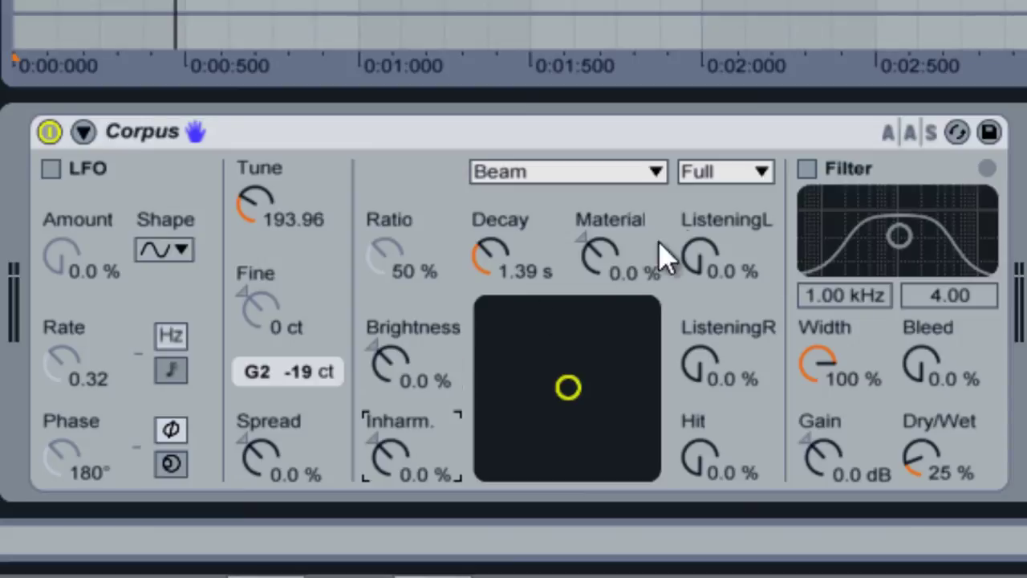
pyautogui.click(715, 271)
pyautogui.moveTo(715, 271); pyautogui.dragTo(714, 190)
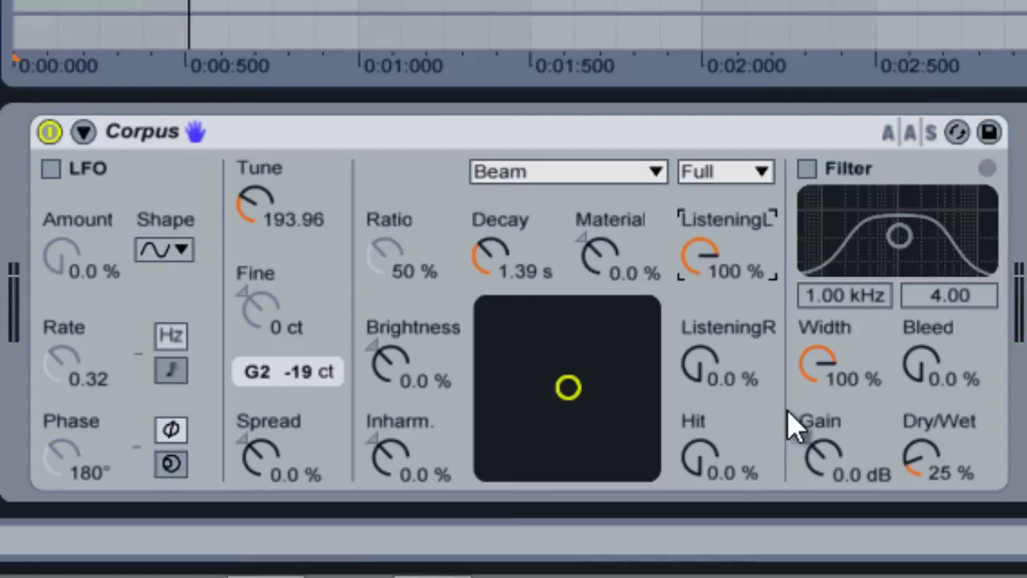
pyautogui.click(706, 458)
pyautogui.moveTo(706, 459)
pyautogui.mouseDown()
pyautogui.moveTo(706, 297)
pyautogui.moveTo(706, 458)
pyautogui.mouseUp()
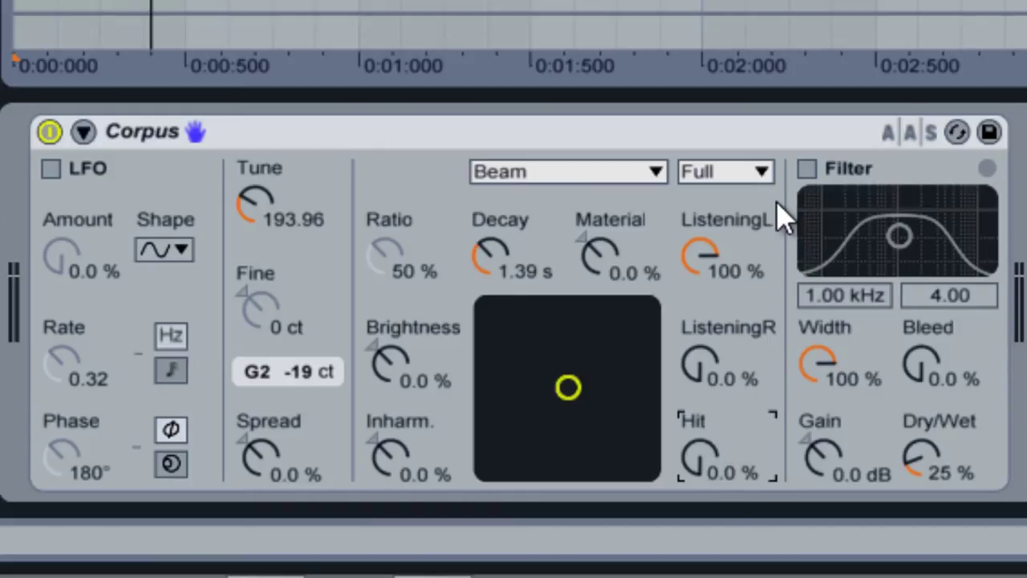
# Try Marimba with Tune at 209.95, then switch the resonator to String and retune its pitch
pyautogui.click(652, 175)
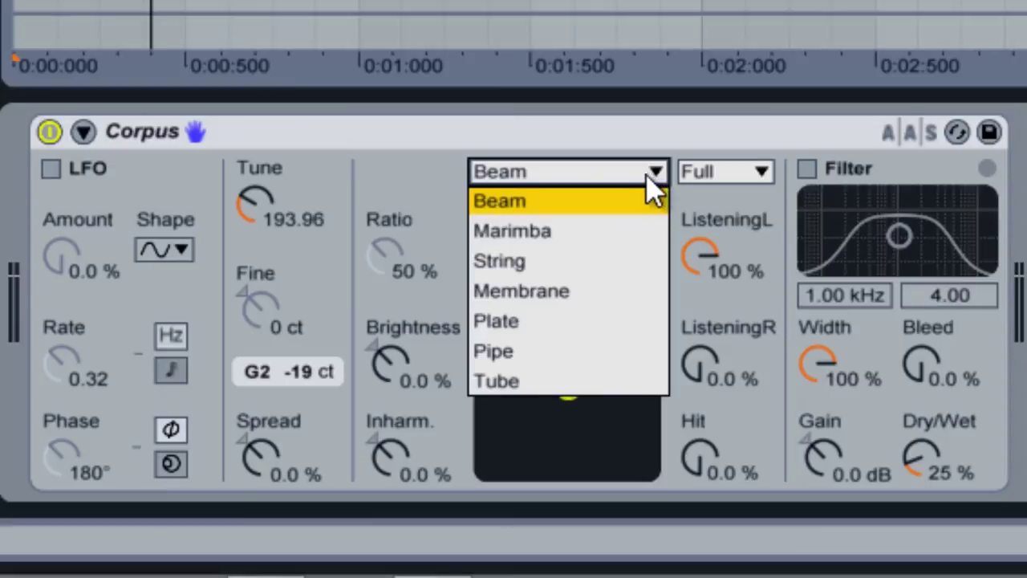
pyautogui.click(590, 247)
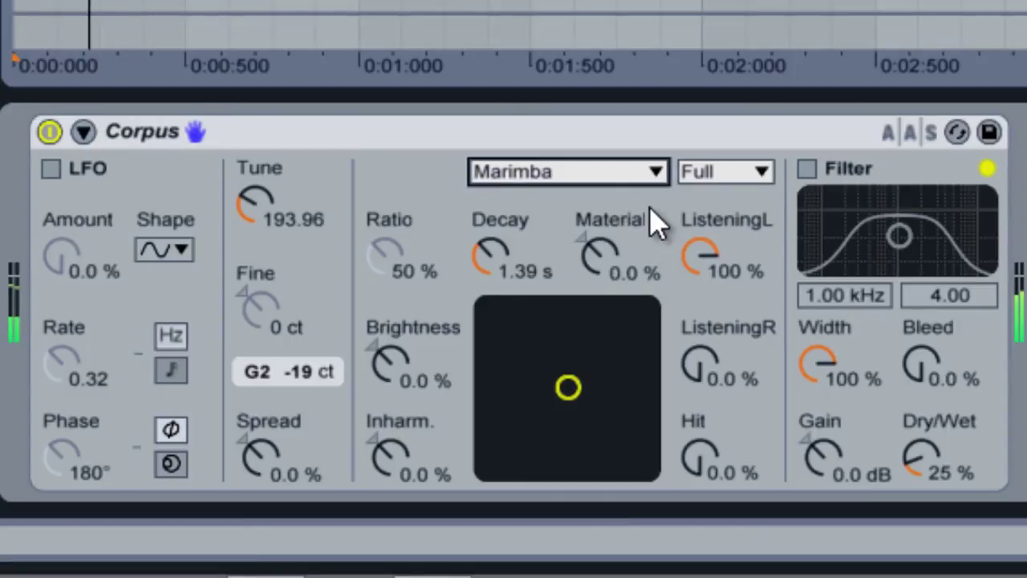
pyautogui.moveTo(255, 204)
pyautogui.mouseDown()
pyautogui.moveTo(255, 229)
pyautogui.moveTo(255, 197)
pyautogui.mouseUp()
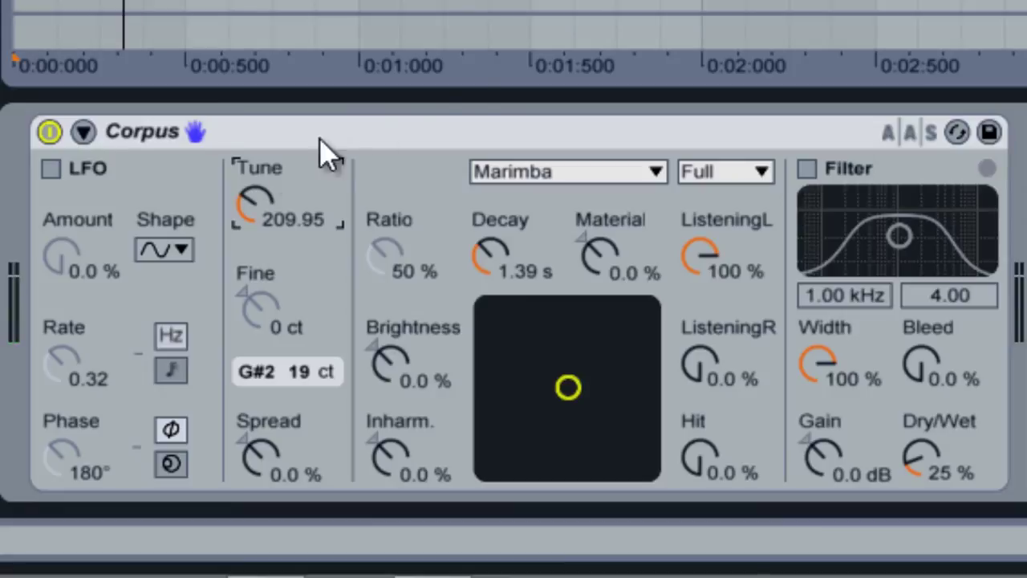
pyautogui.click(607, 185)
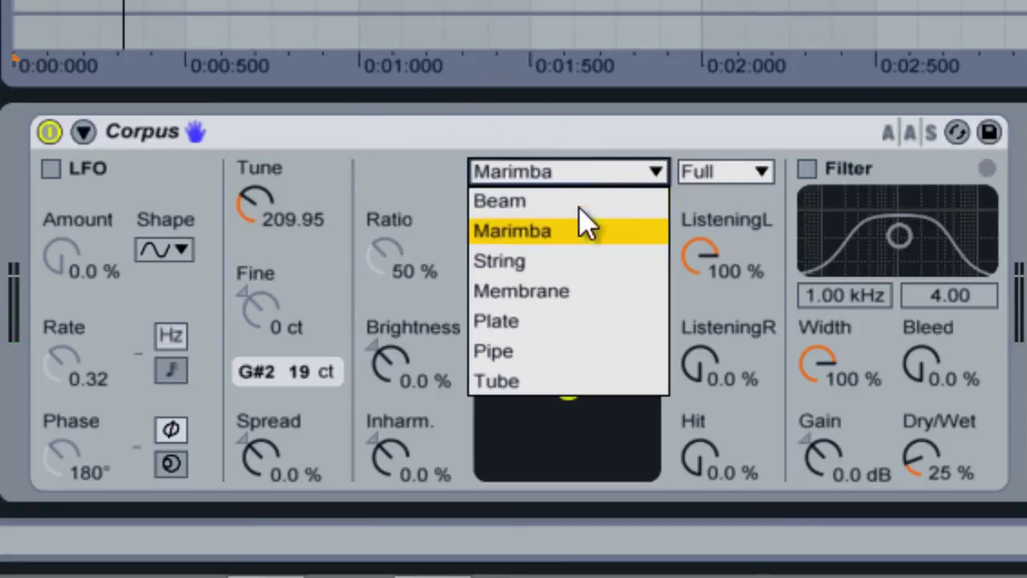
pyautogui.click(559, 259)
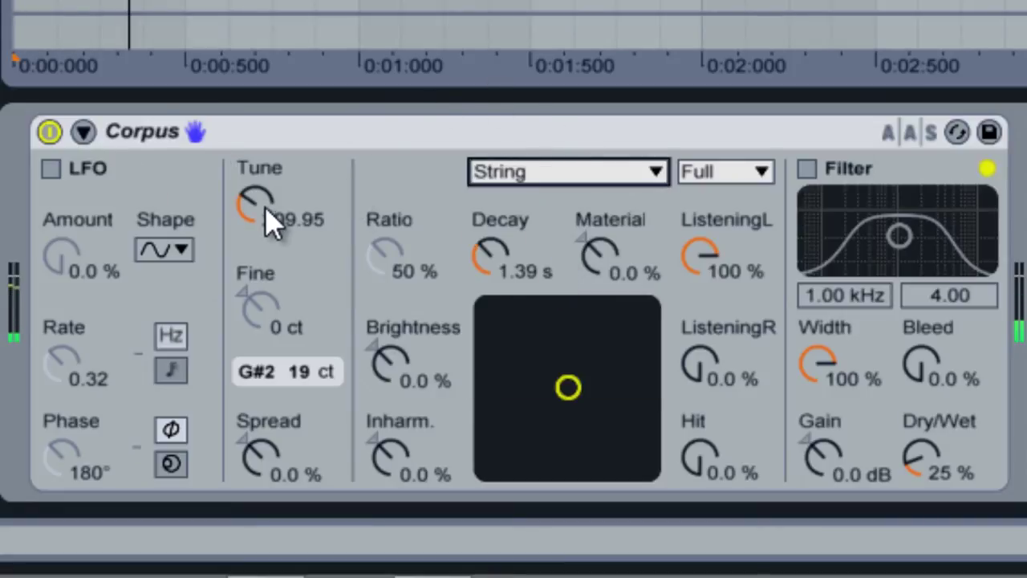
pyautogui.moveTo(267, 210)
pyautogui.mouseDown()
pyautogui.moveTo(267, 156)
pyautogui.moveTo(266, 220)
pyautogui.moveTo(267, 208)
pyautogui.mouseUp()
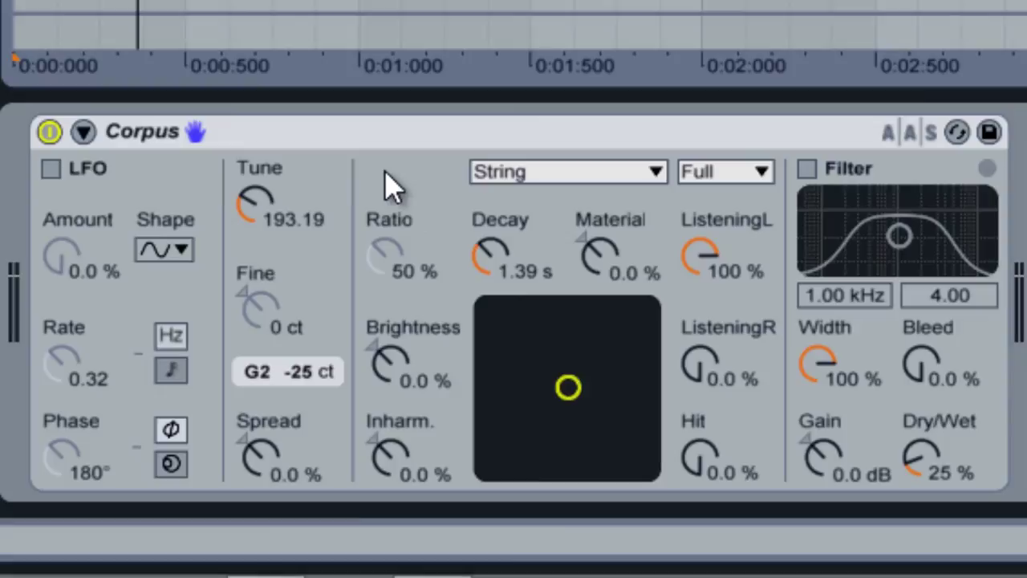
# Switch the resonator to Membrane and sweep Ratio between 100 % and 0.0 %, ending at 50 %
pyautogui.click(531, 175)
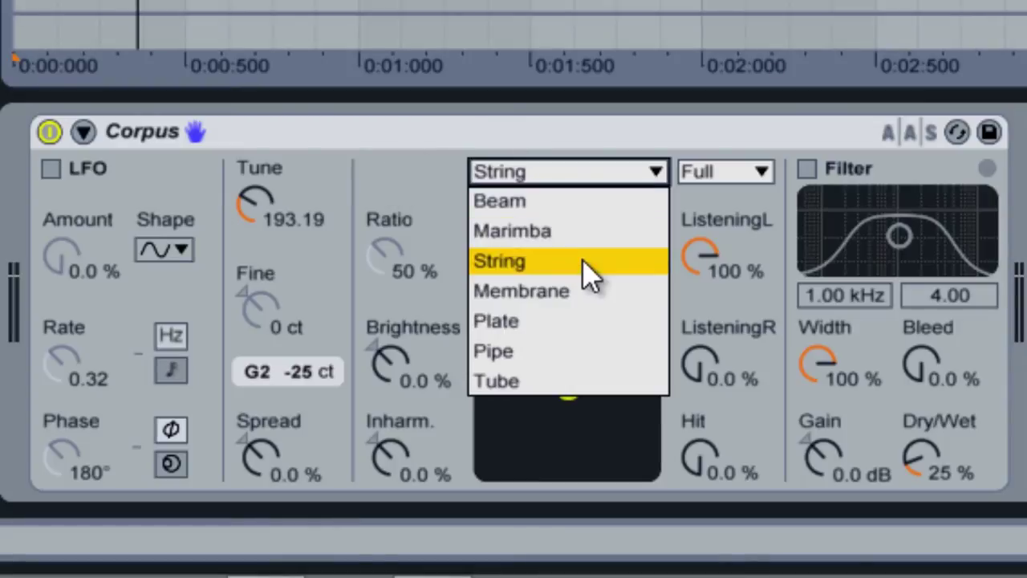
pyautogui.click(585, 293)
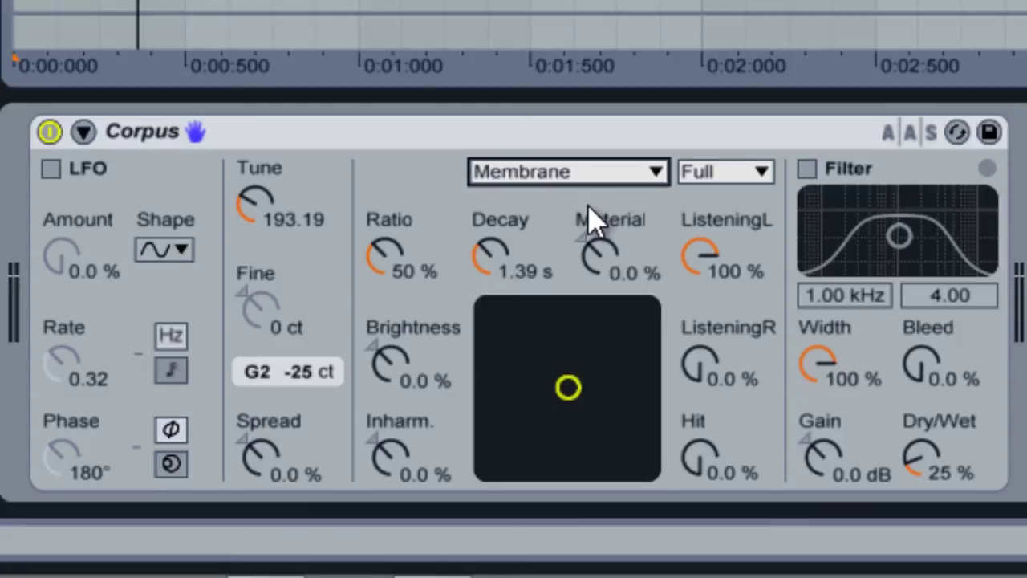
pyautogui.click(384, 266)
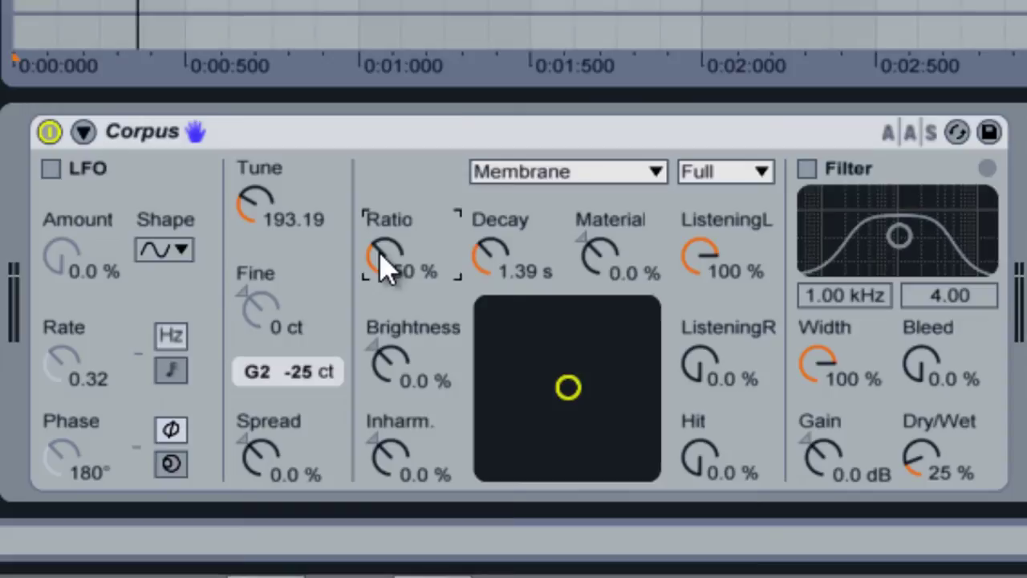
pyautogui.scroll(10, 383, 267)
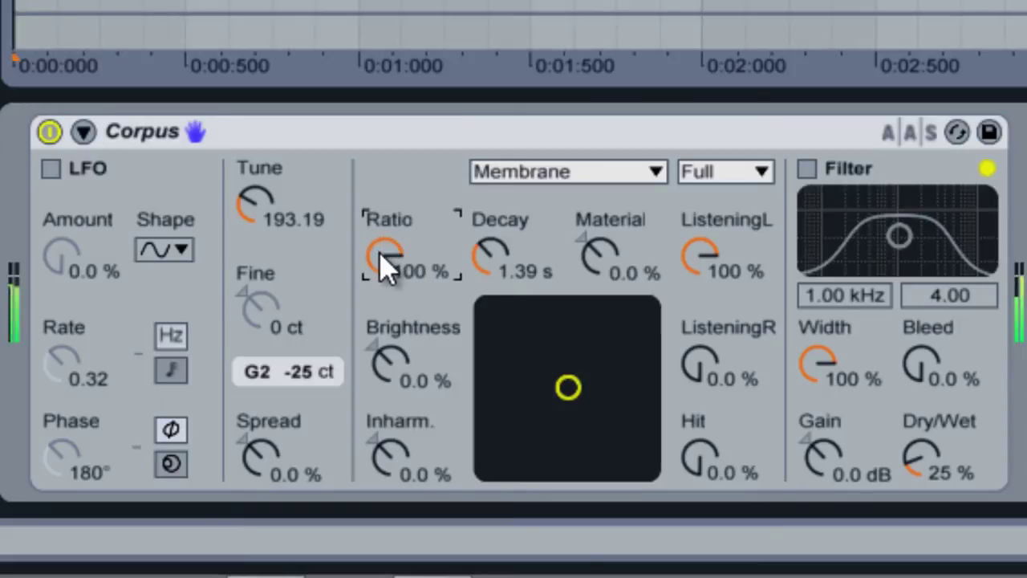
pyautogui.scroll(-15, 384, 267)
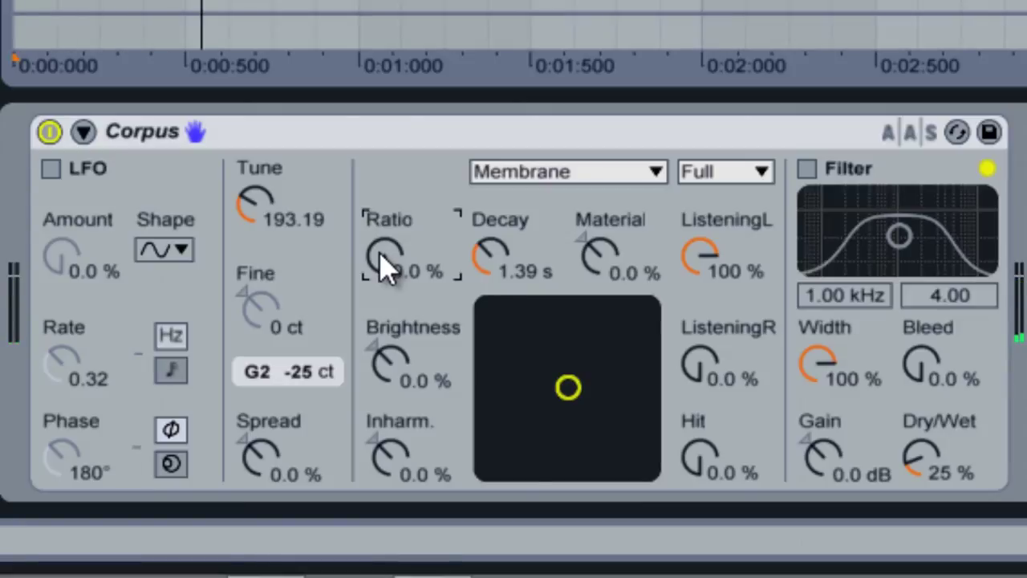
pyautogui.scroll(3, 384, 266)
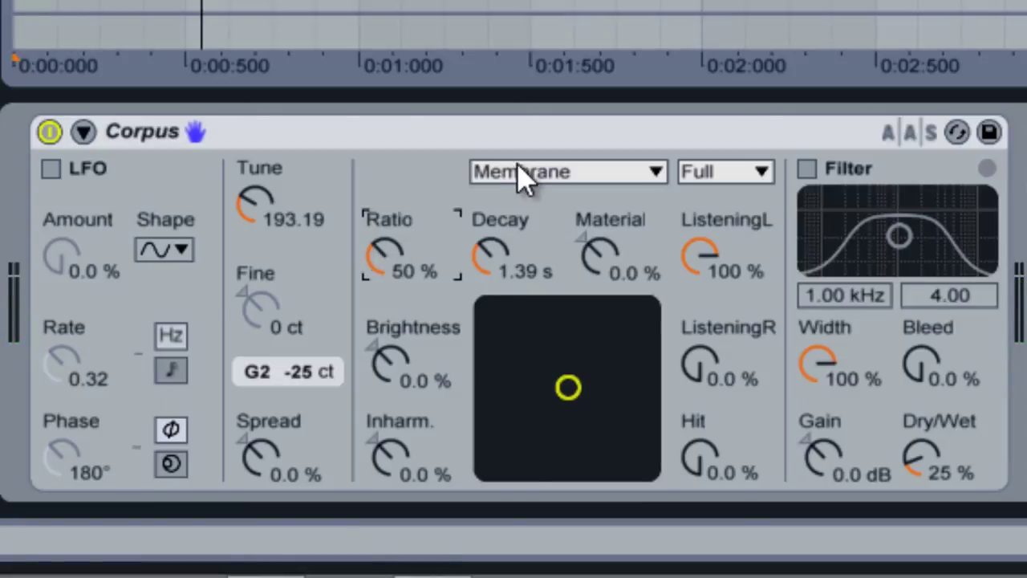
# Switch to the Pipe resonator, set Radius to 51 %, and sweep Opening, leaving it at 100 %
pyautogui.click(542, 172)
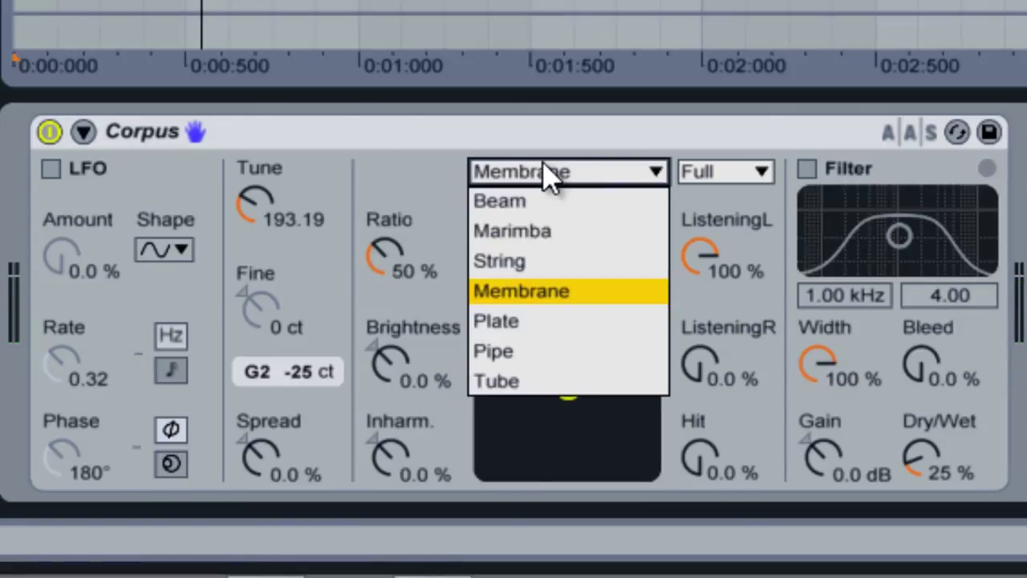
pyautogui.click(573, 352)
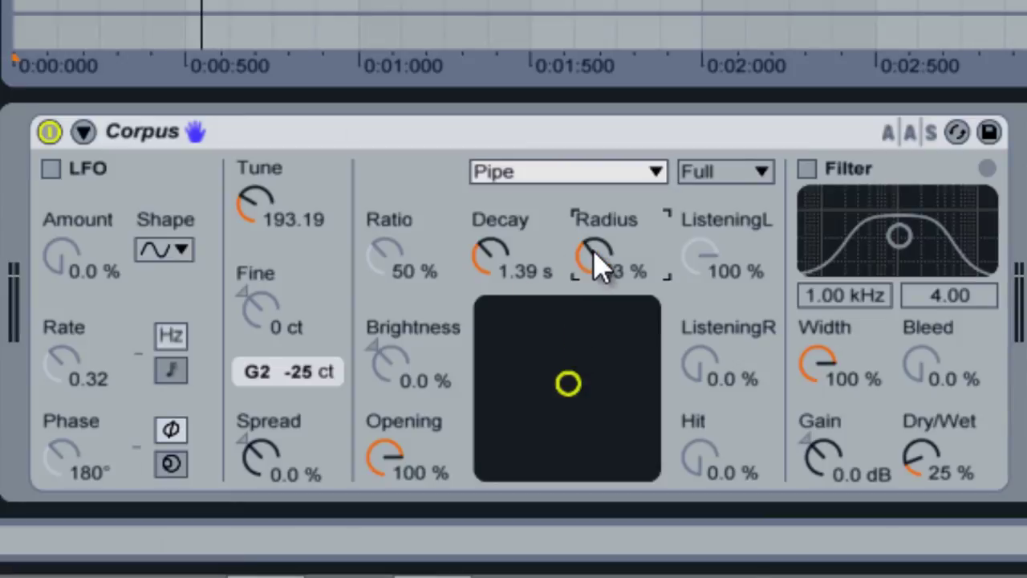
pyautogui.moveTo(601, 257)
pyautogui.mouseDown()
pyautogui.moveTo(601, 209)
pyautogui.moveTo(601, 298)
pyautogui.moveTo(599, 259)
pyautogui.mouseUp()
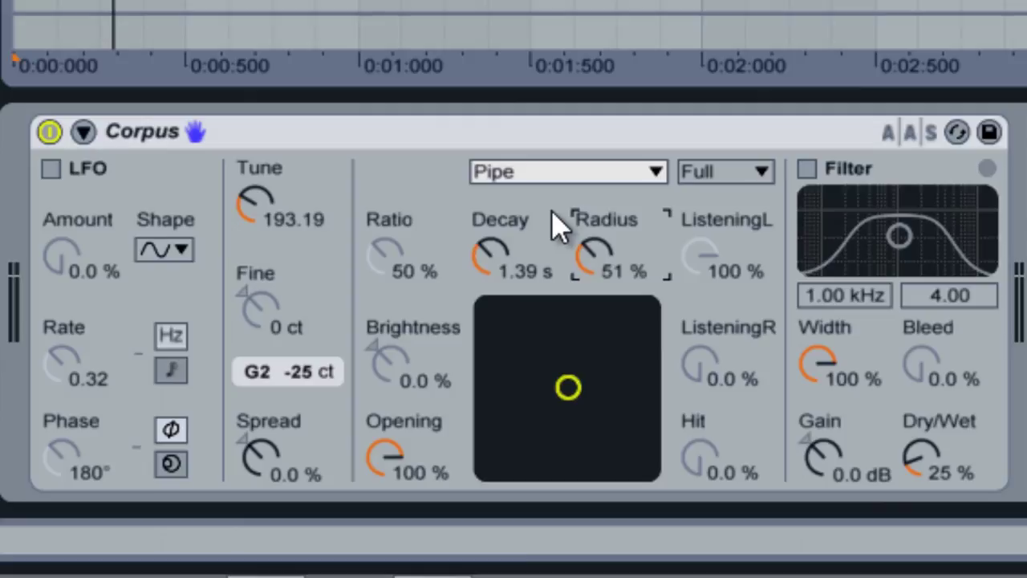
pyautogui.click(393, 466)
pyautogui.moveTo(385, 457)
pyautogui.mouseDown()
pyautogui.moveTo(385, 531)
pyautogui.moveTo(385, 458)
pyautogui.mouseUp()
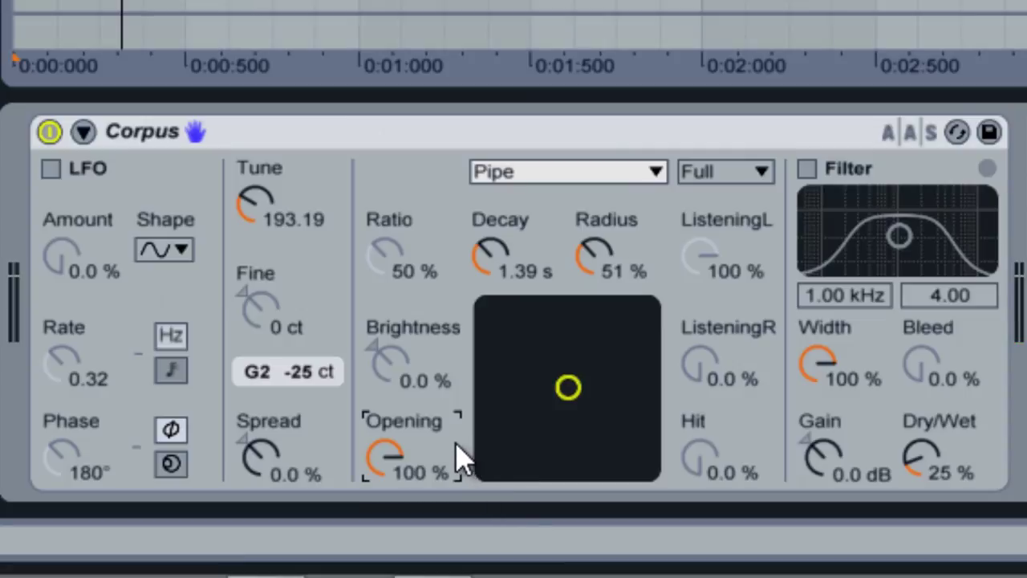
# Try the Tube resonator, settle on Plate, and keep the quality at Full
pyautogui.click(598, 171)
pyautogui.click(559, 381)
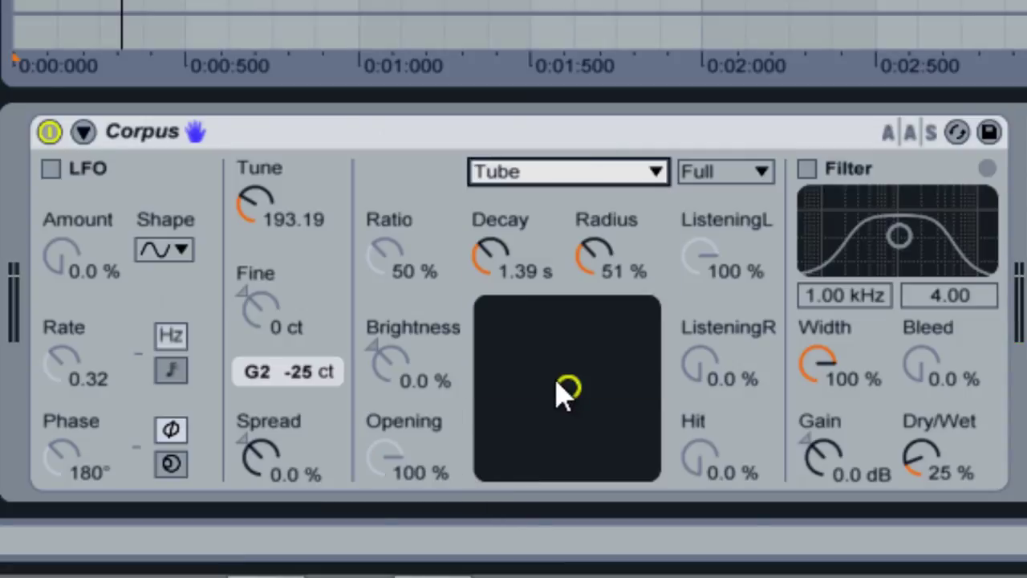
pyautogui.click(582, 173)
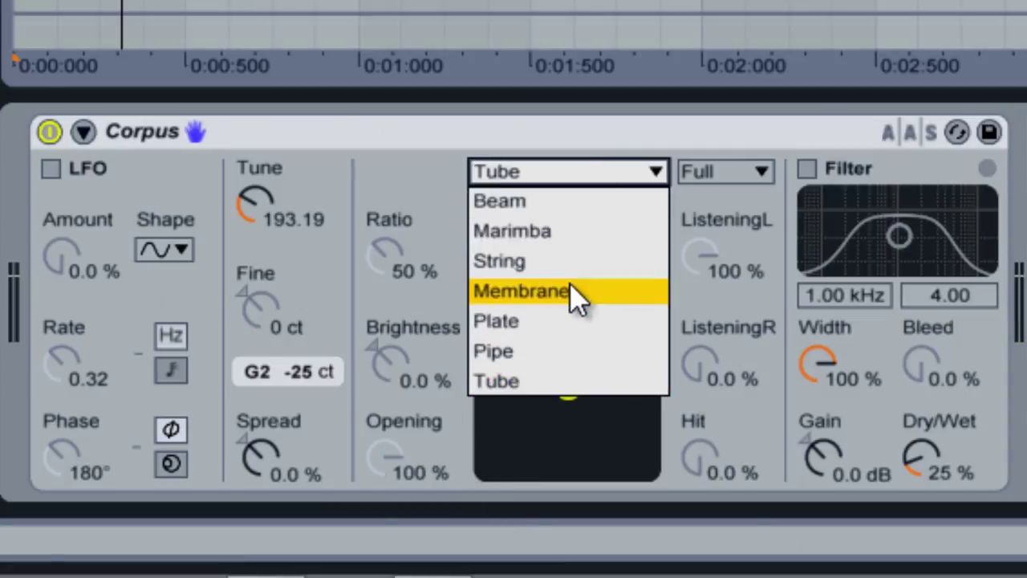
pyautogui.click(581, 317)
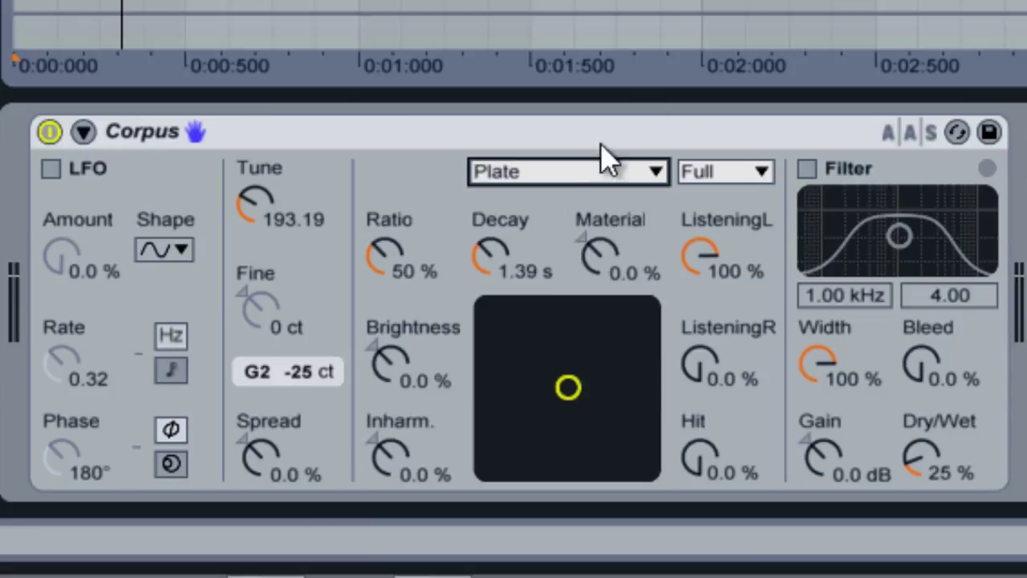
pyautogui.click(756, 176)
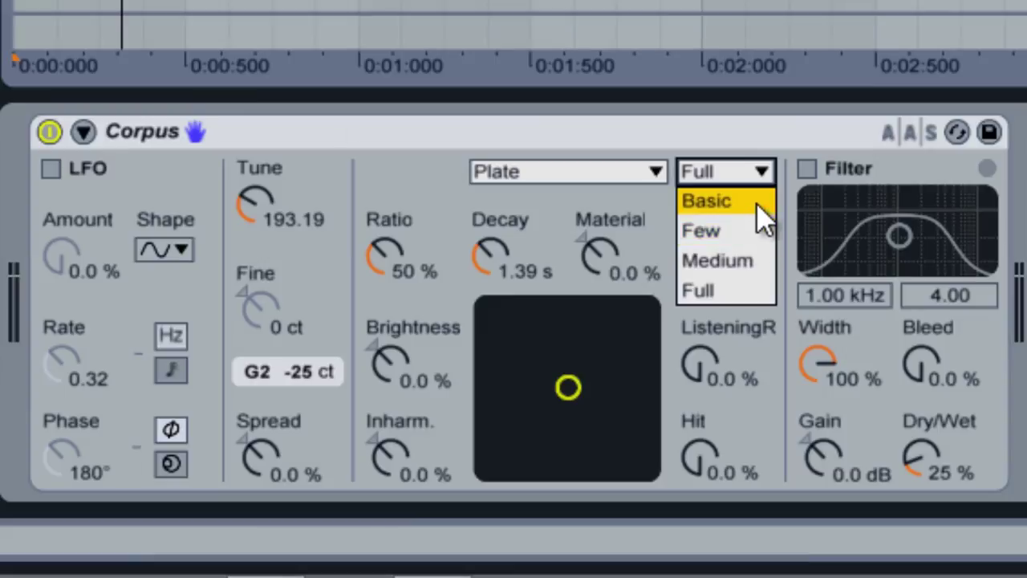
pyautogui.click(763, 178)
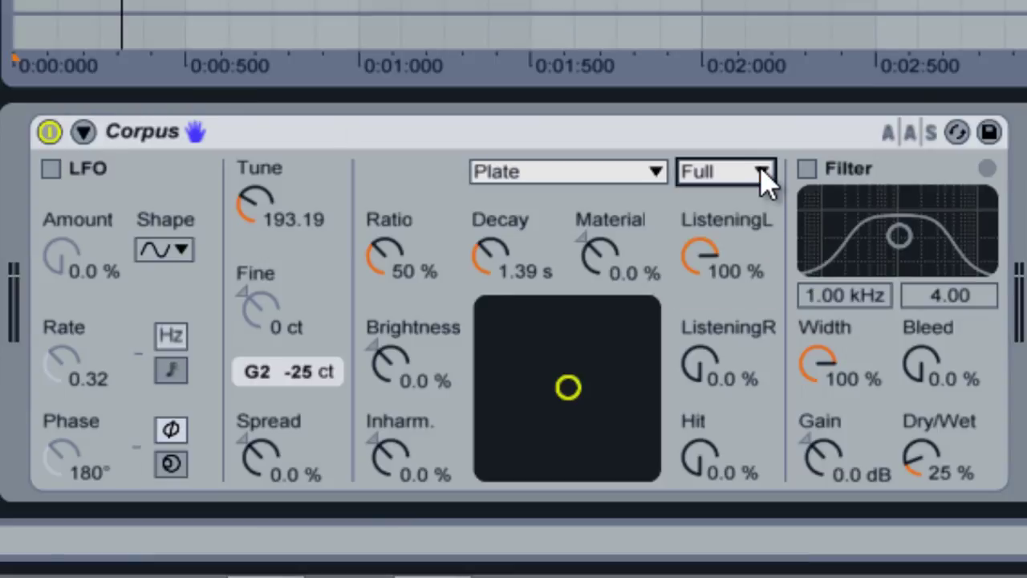